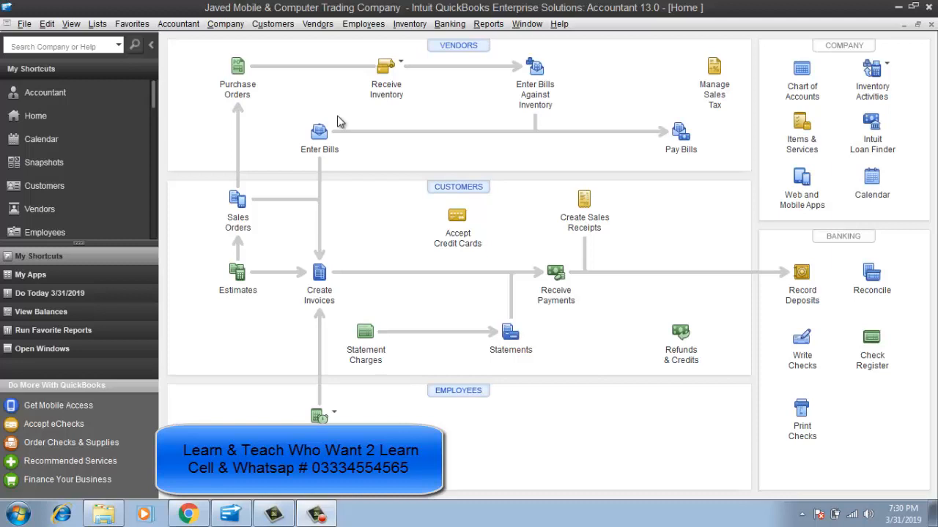
Step: Create a new purchase order and choose Saleem Electric Company as its vendor
click(320, 30)
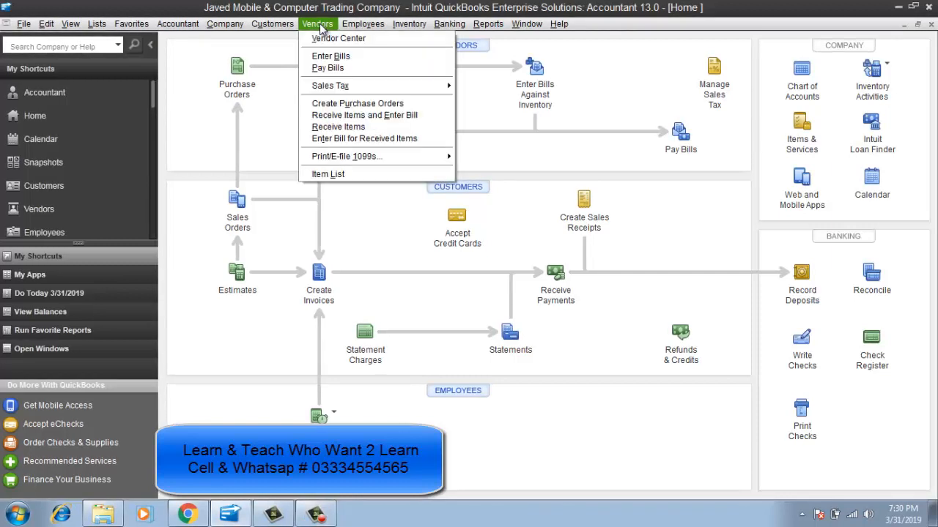
click(343, 104)
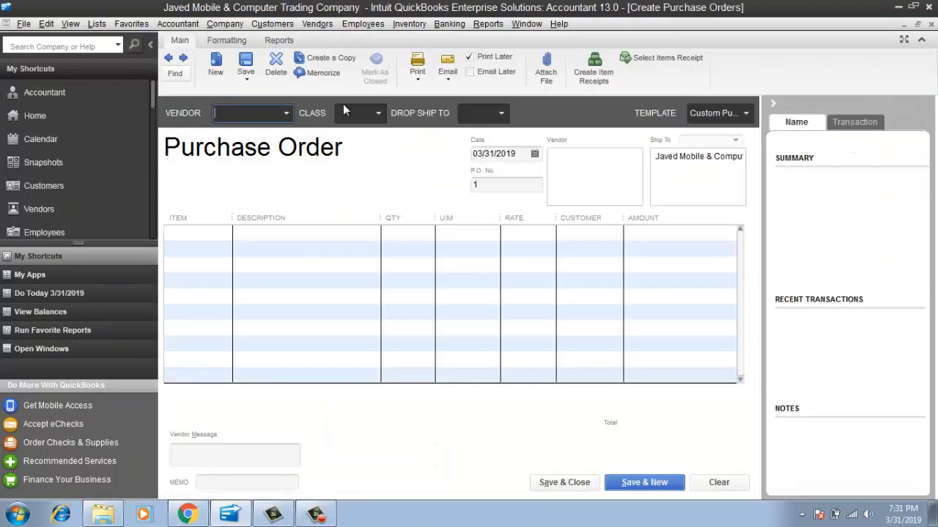
click(287, 114)
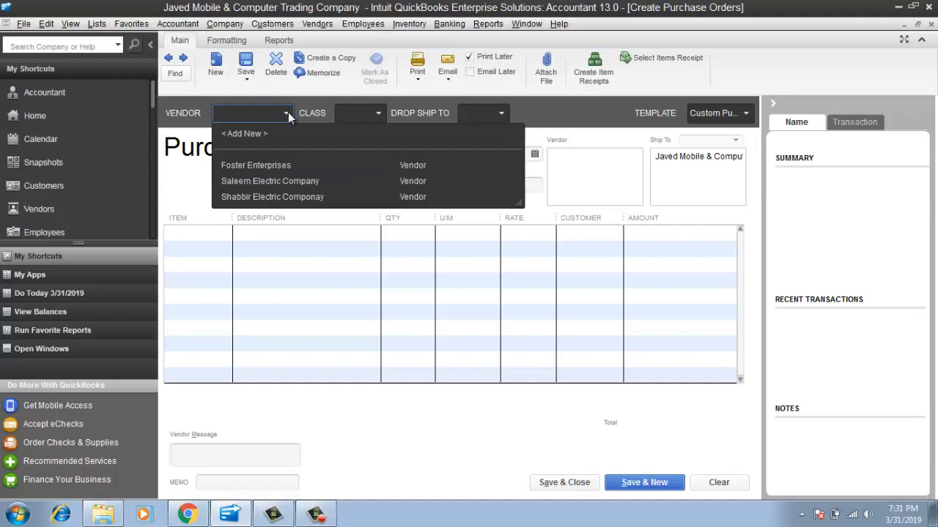
click(284, 183)
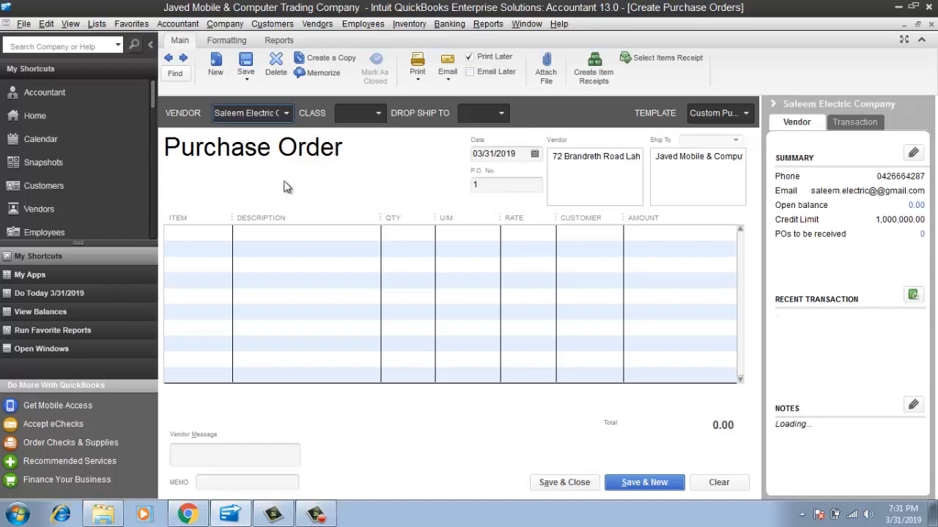
Step: Examine the order's Class and Drop Ship To choices, the full ship-to address and the P.O. number
click(379, 115)
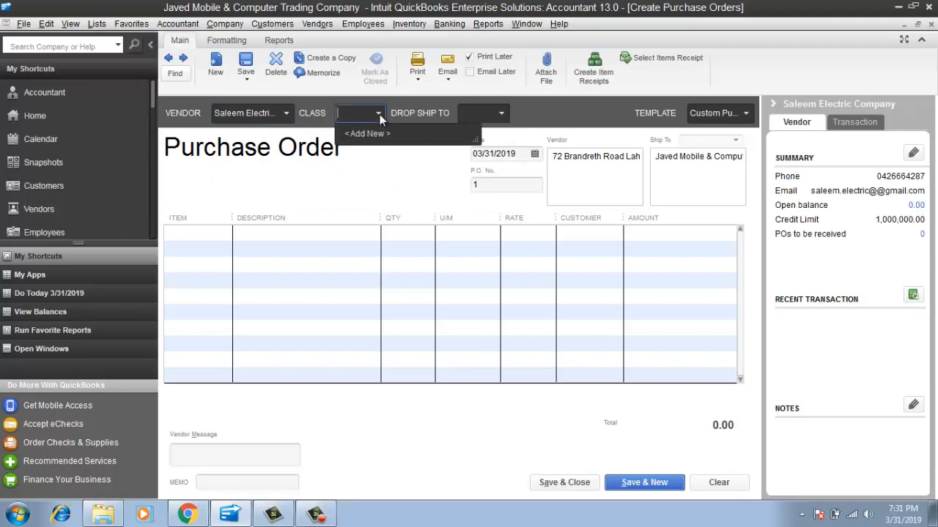
click(493, 110)
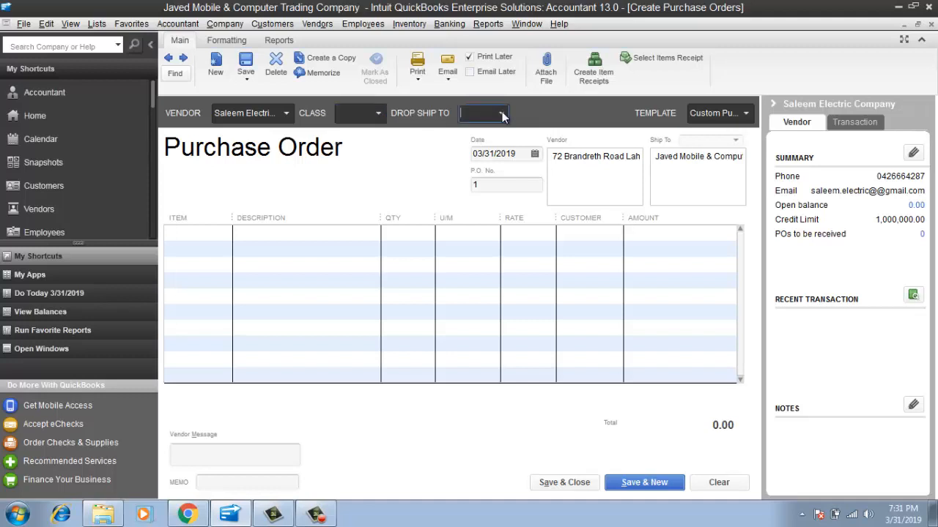
click(503, 114)
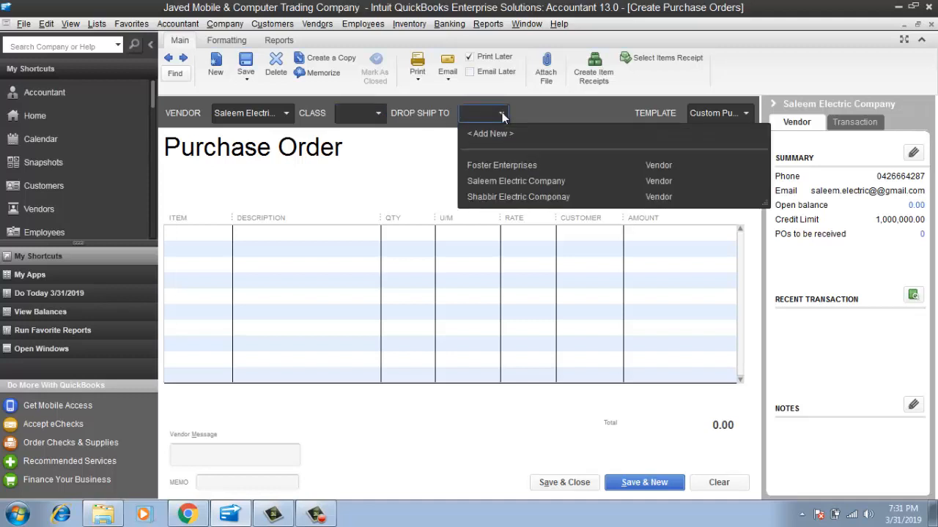
click(502, 114)
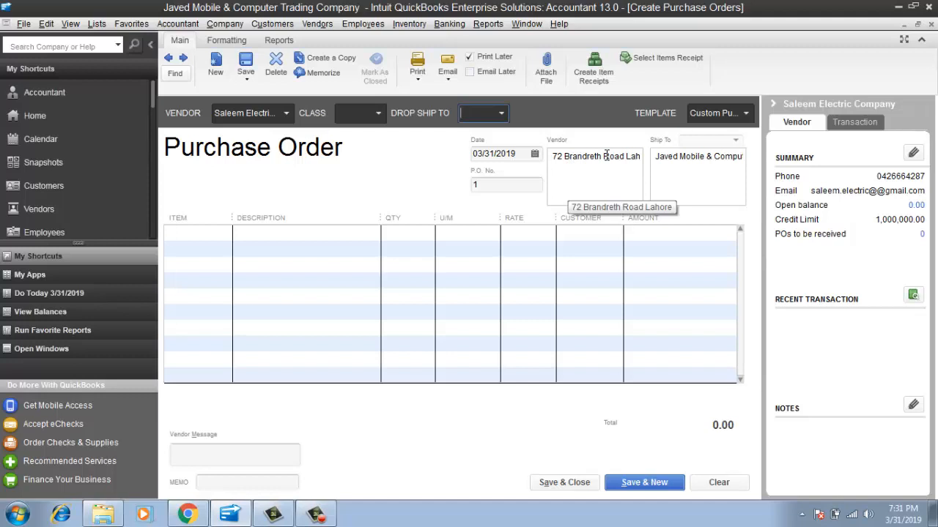
click(720, 157)
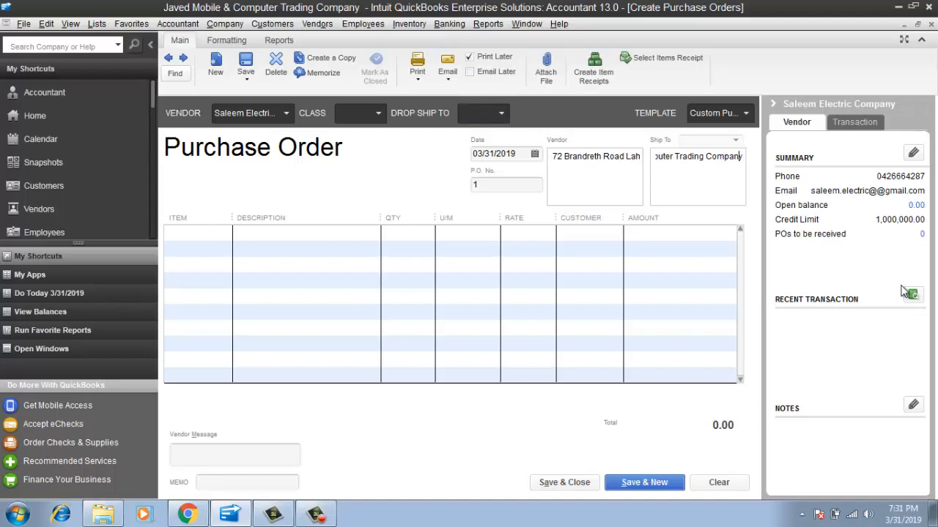
key(Left)
key(Left)
key(Left)
key(Left)
key(Left)
key(Left)
key(Left)
key(Left)
key(Left)
key(Left)
key(Left)
key(Left)
key(Left)
key(Left)
key(Left)
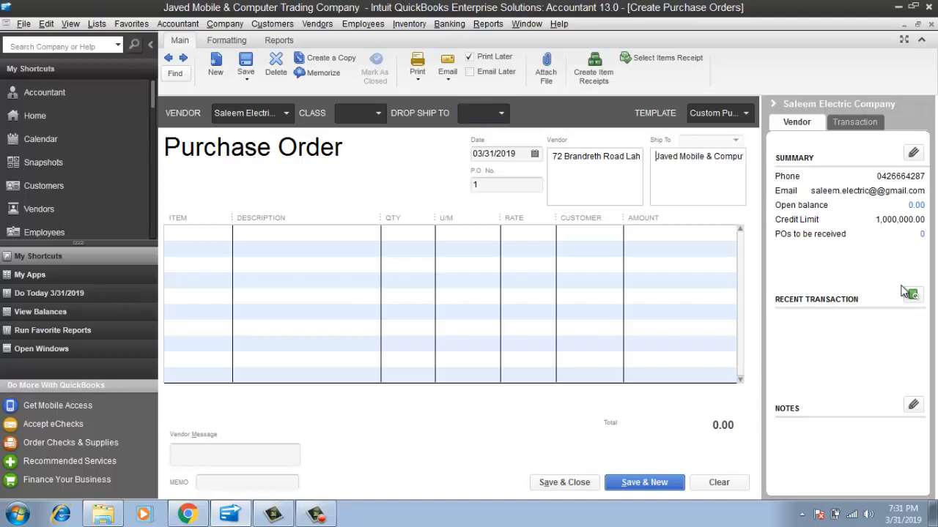
click(517, 182)
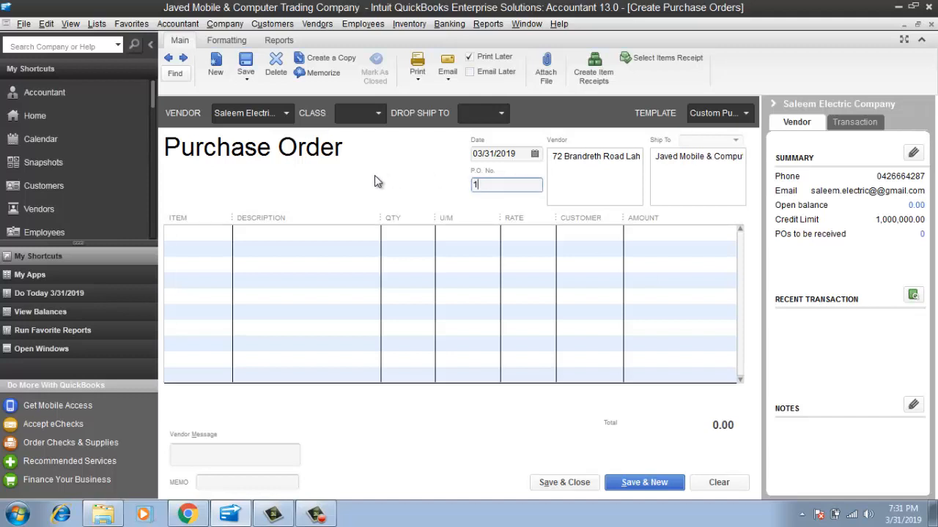
Step: Put the item Samsung S5 on the order's first line with the description "Samsung S5"
click(205, 236)
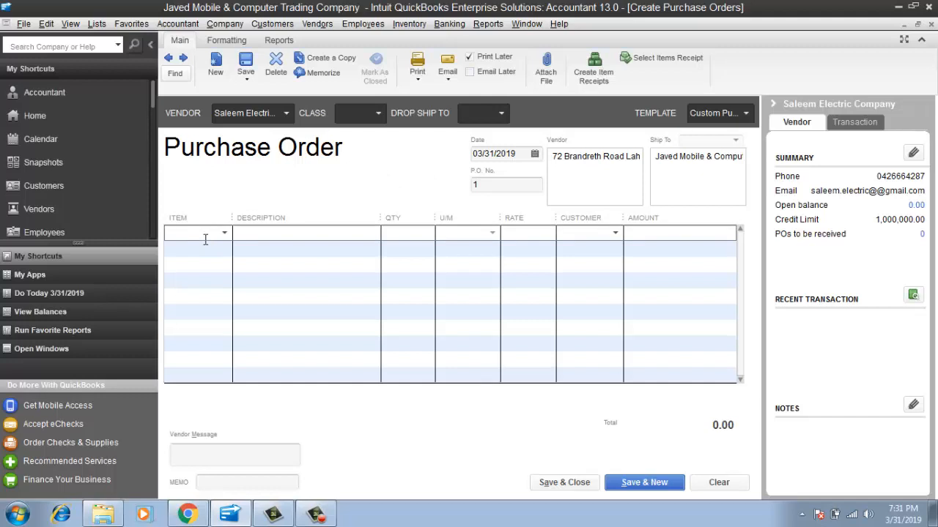
click(224, 235)
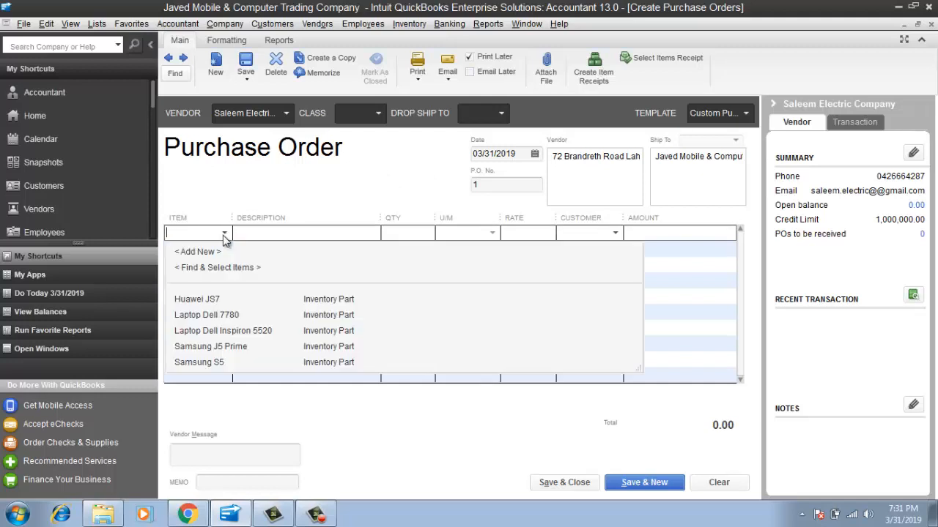
click(216, 366)
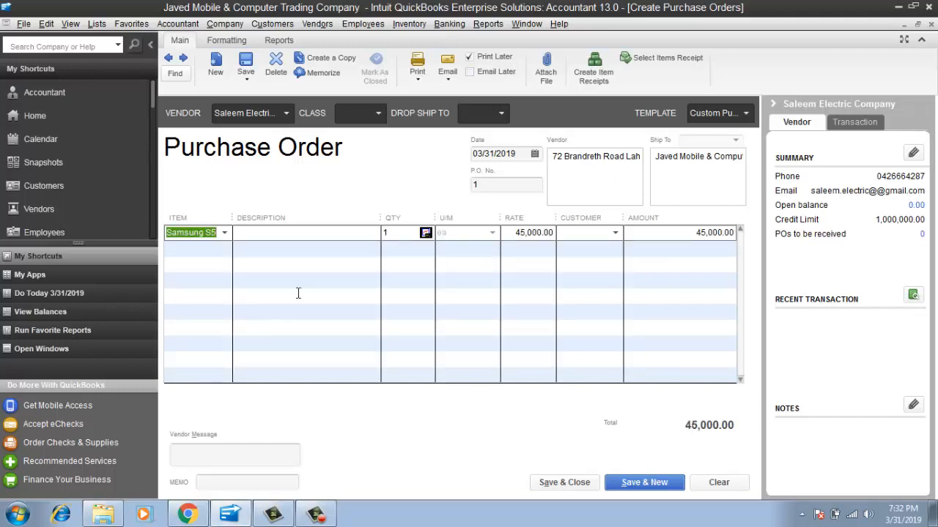
click(323, 236)
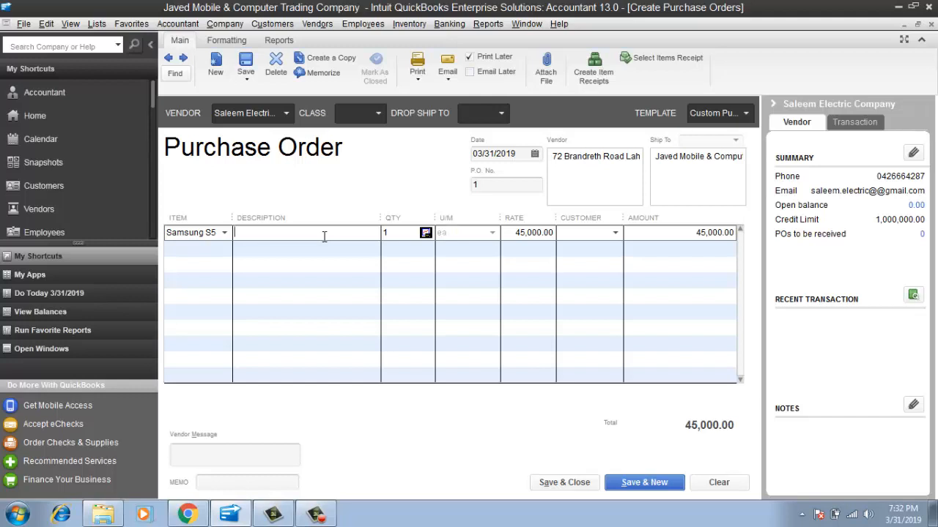
text(Samsung S%)
key(BackSpace)
text(5)
key(Tab)
key(Down)
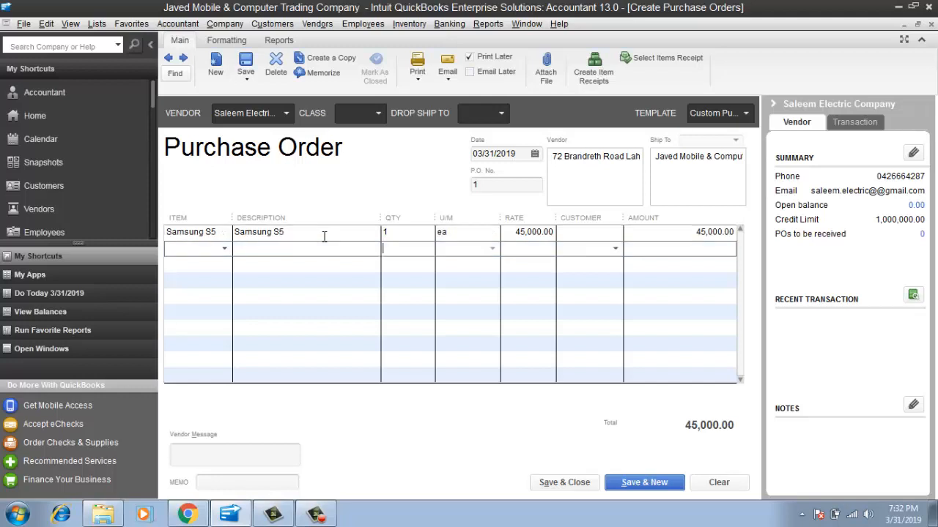
key(Up)
key(shift+Tab)
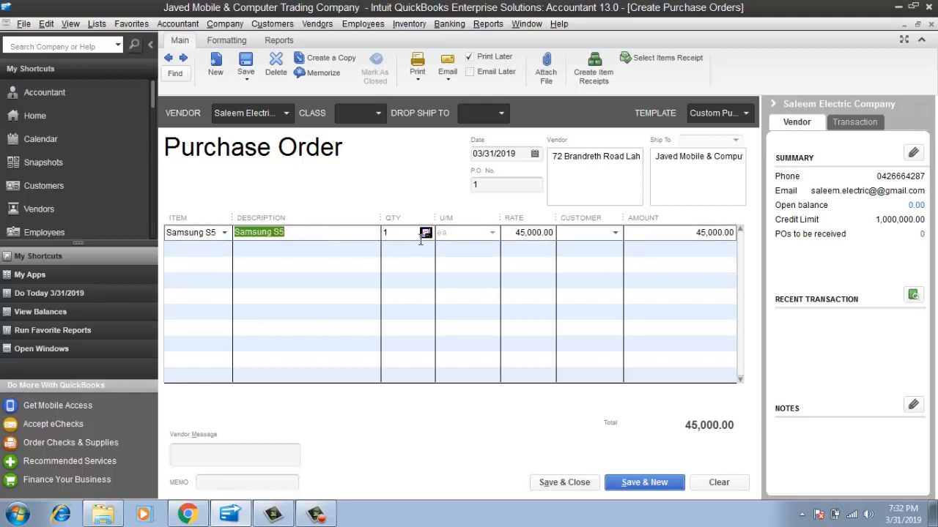
Step: Set the quantity of the Samsung S5 line to 10
click(397, 233)
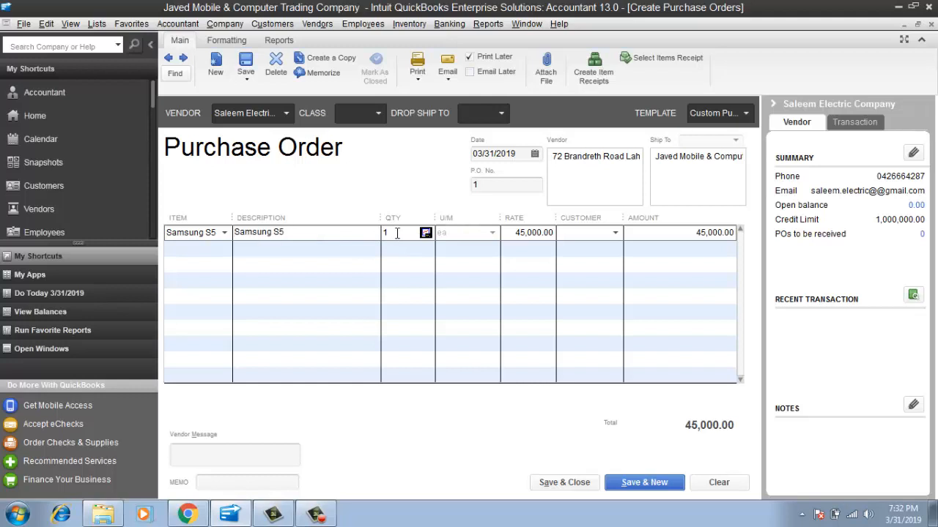
key(BackSpace)
text(10)
key(Tab)
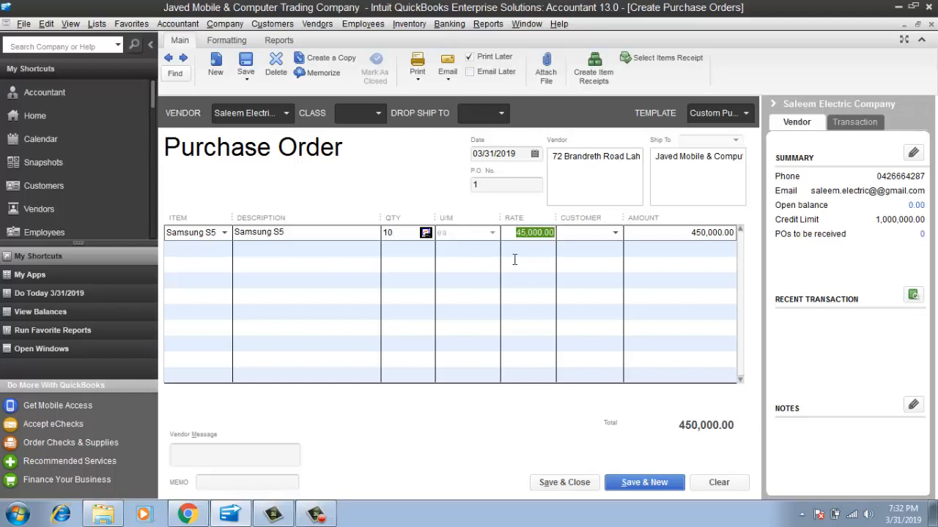
click(615, 234)
click(615, 233)
Step: Add the item Samsung J5 Prime on the second line with the description "Samsung J5 Prime" and a quantity of 10
click(217, 251)
click(224, 250)
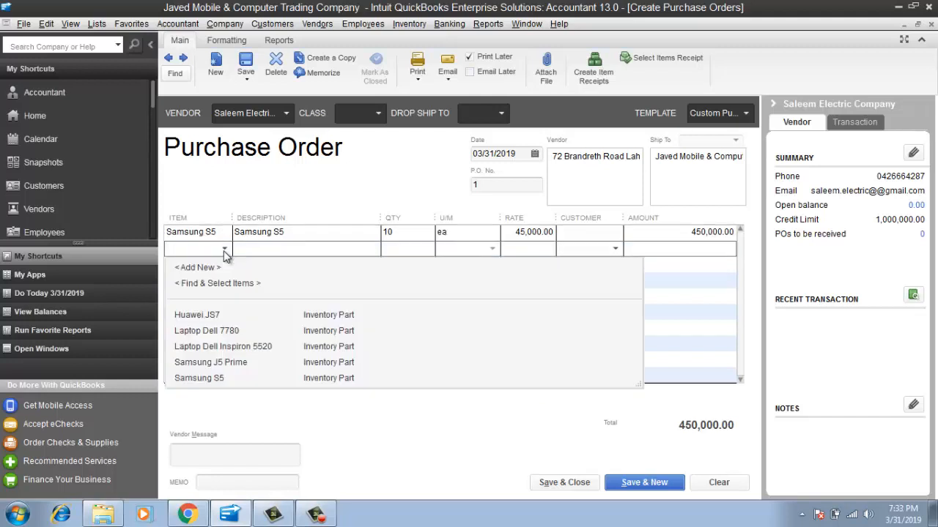
click(222, 364)
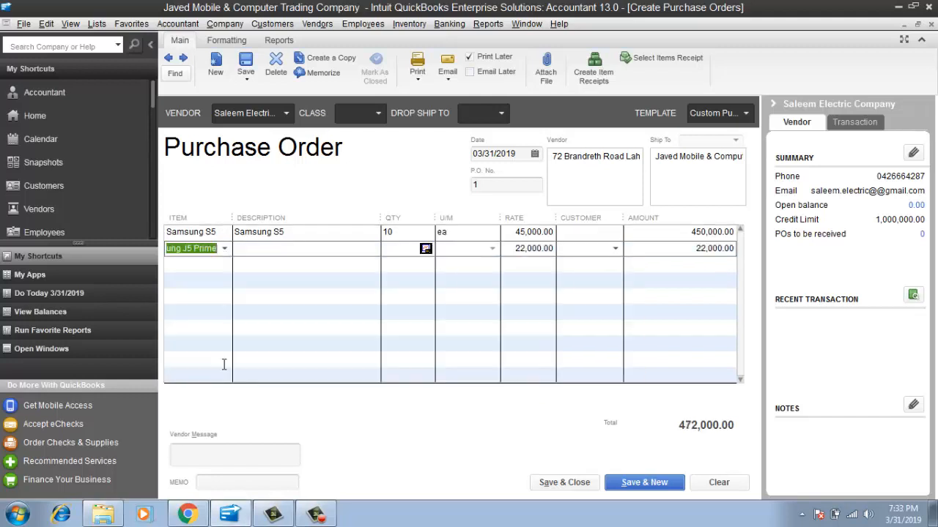
click(309, 248)
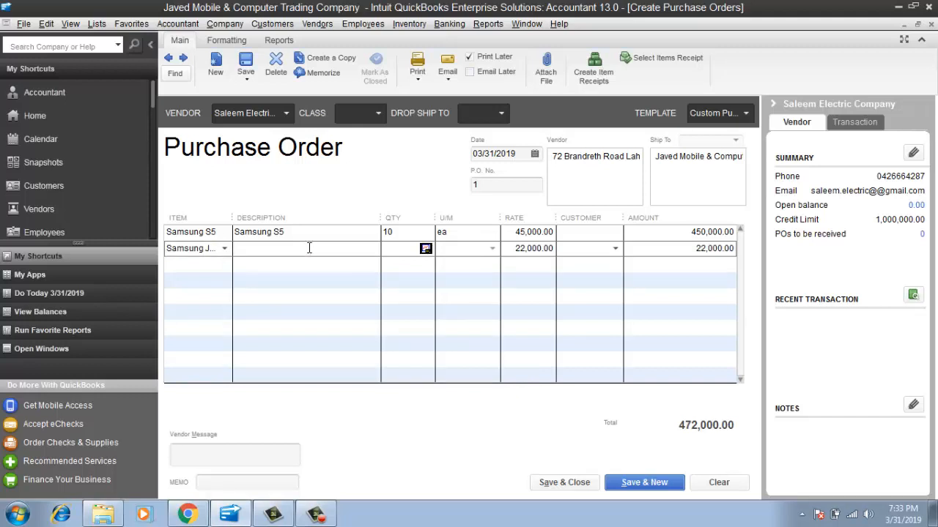
text(San)
key(BackSpace)
text(msung)
text( J)
text(5 )
text(Prime)
text(10)
key(Tab)
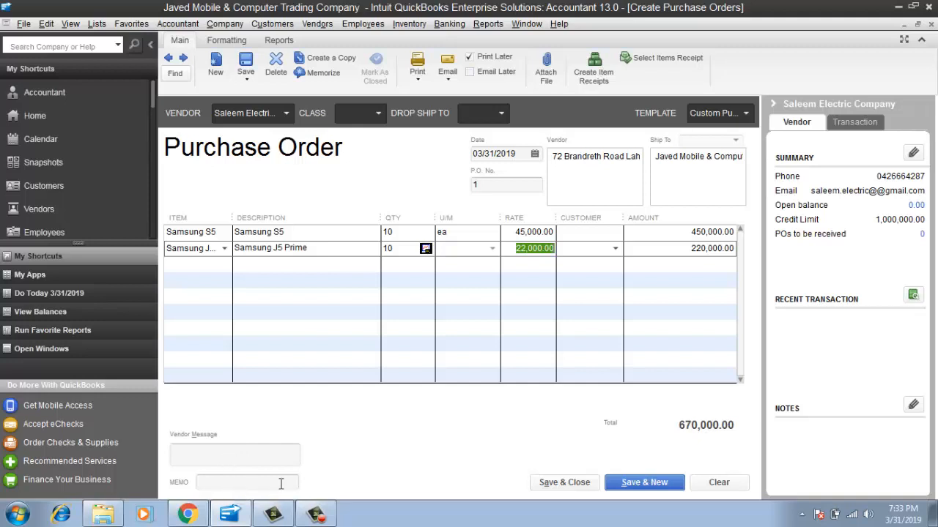
Step: Save the order and start a new one, entering "Samsung" as the spelling replacement and closing the spelling check
click(641, 485)
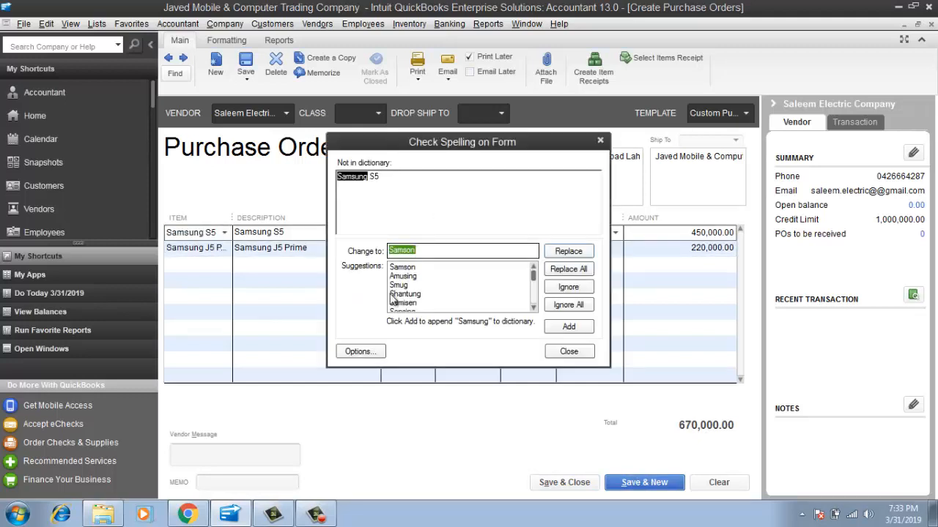
click(438, 252)
key(BackSpace)
key(BackSpace)
text(ung)
click(569, 353)
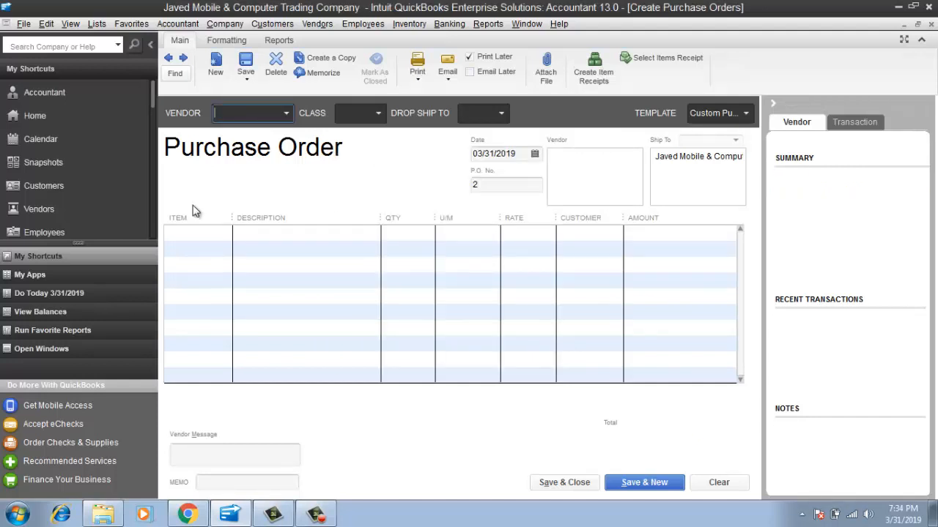
Step: Choose Shabbir Electric Componay as the new order's vendor and Laptop Dell 7780 as its first item
click(285, 115)
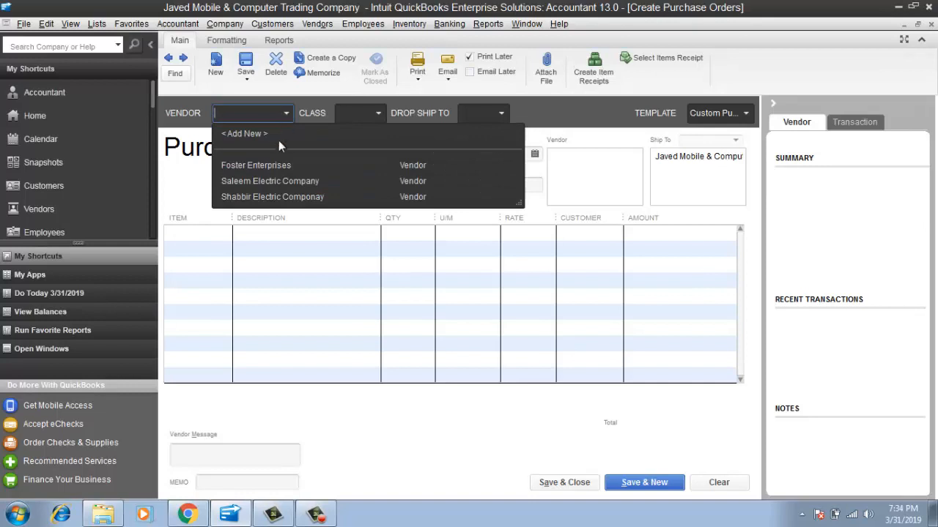
click(266, 196)
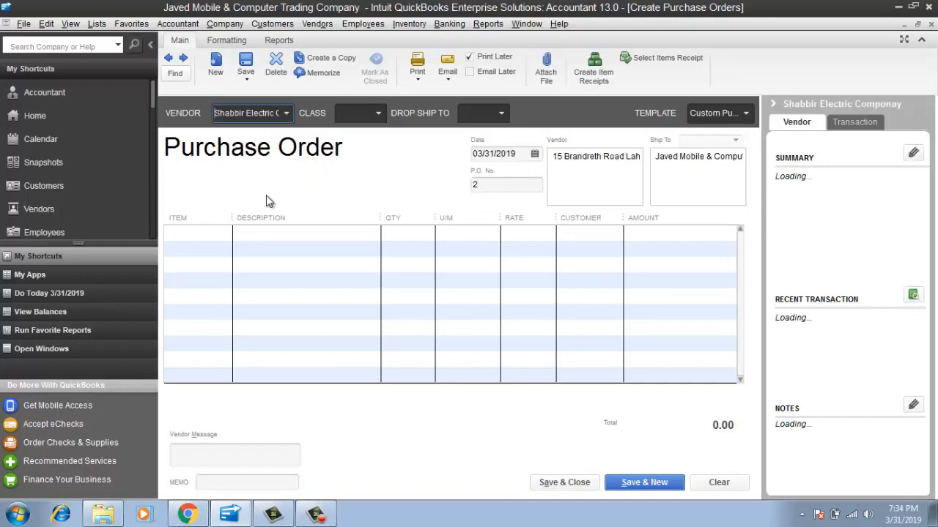
click(206, 232)
click(223, 233)
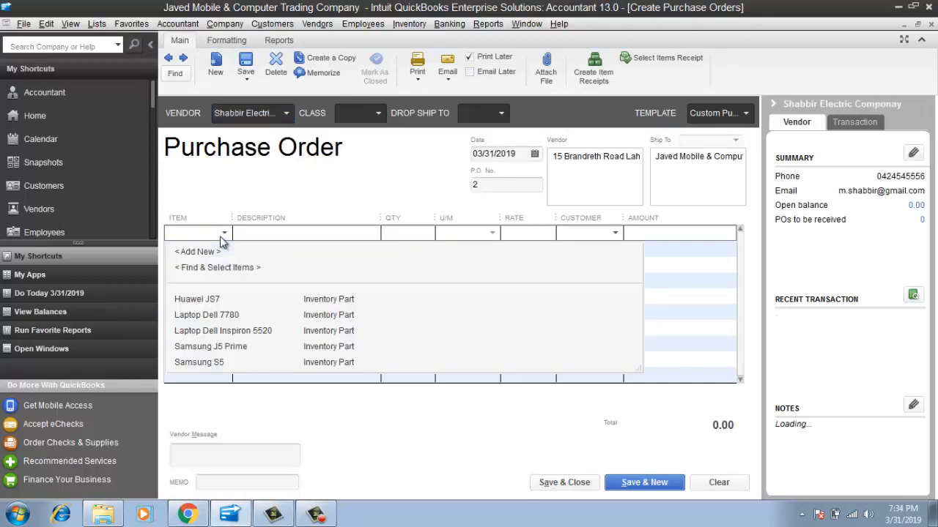
click(223, 315)
Step: Describe the laptop line as "Purchase Order for Dell Laptop 7780"
click(308, 241)
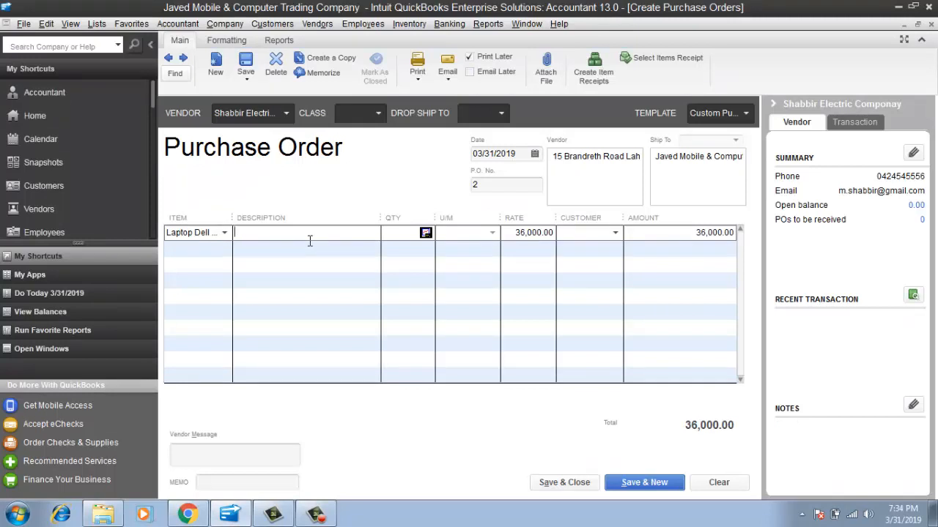
text(Purchase Order for Dell Laptop)
click(225, 233)
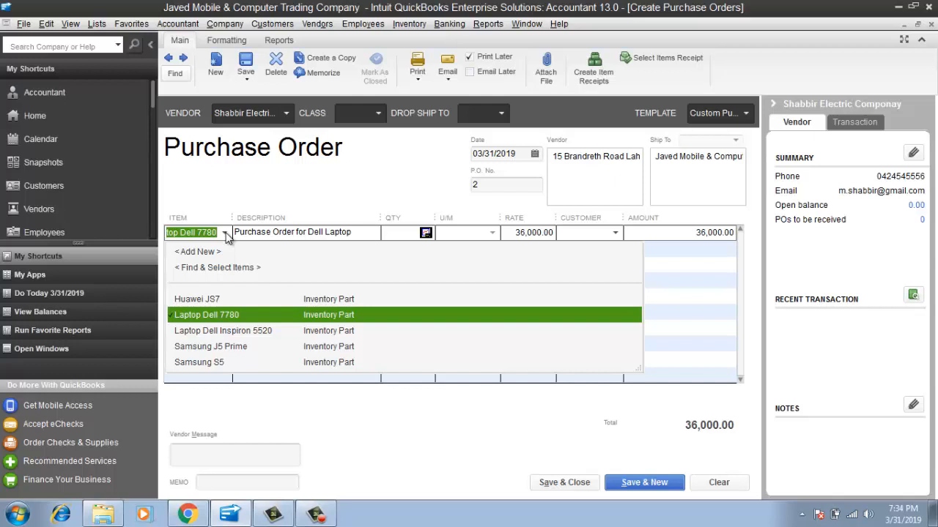
click(360, 233)
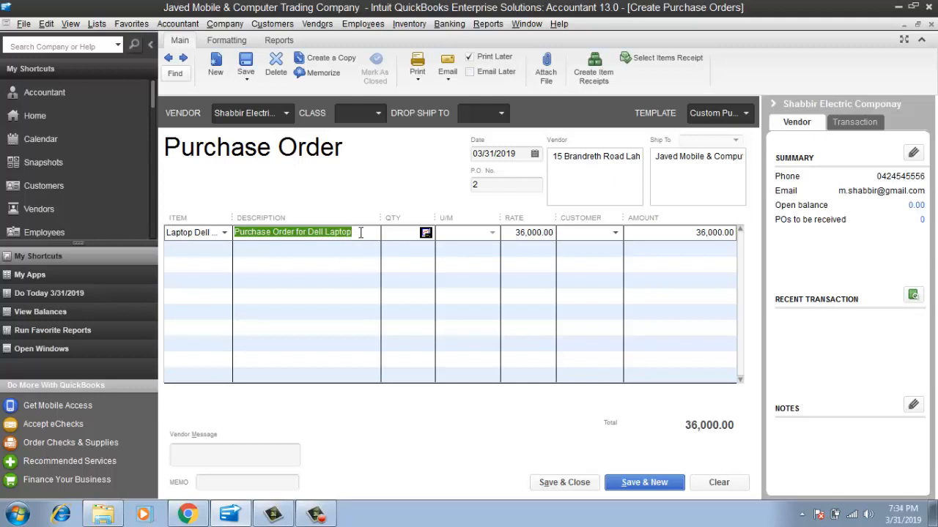
click(361, 232)
text(7780)
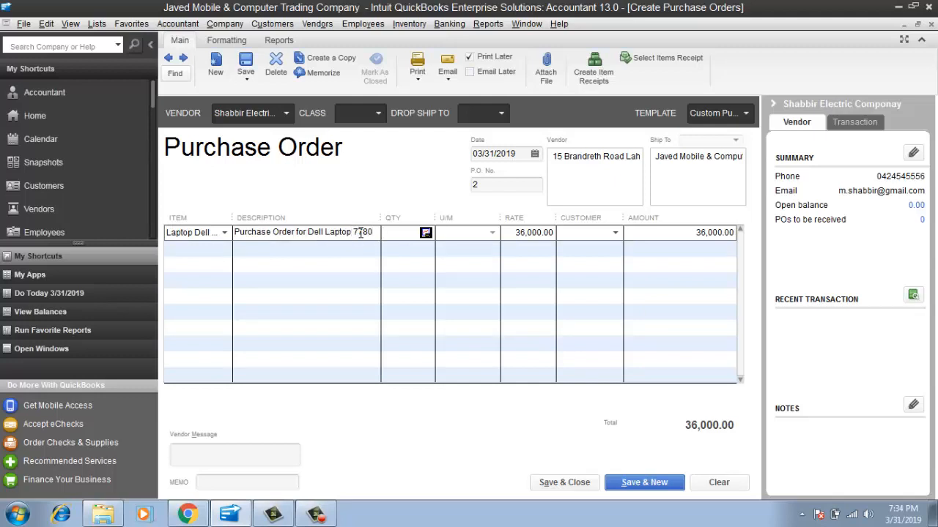
Step: Set the quantity of the Laptop Dell 7780 line to 10
text(10)
key(Tab)
key(Tab)
key(Tab)
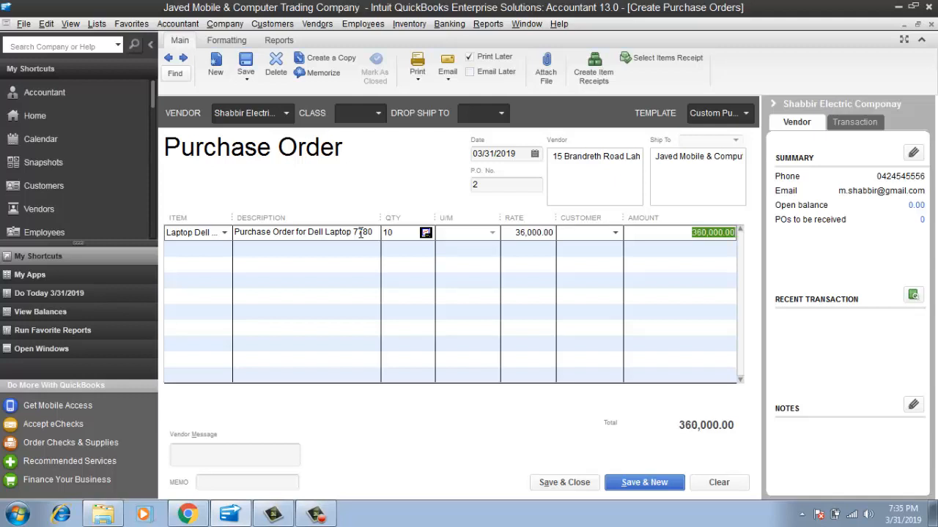
Step: Add Laptop Dell Inspiron 5520 as the second item of the purchase order
click(215, 256)
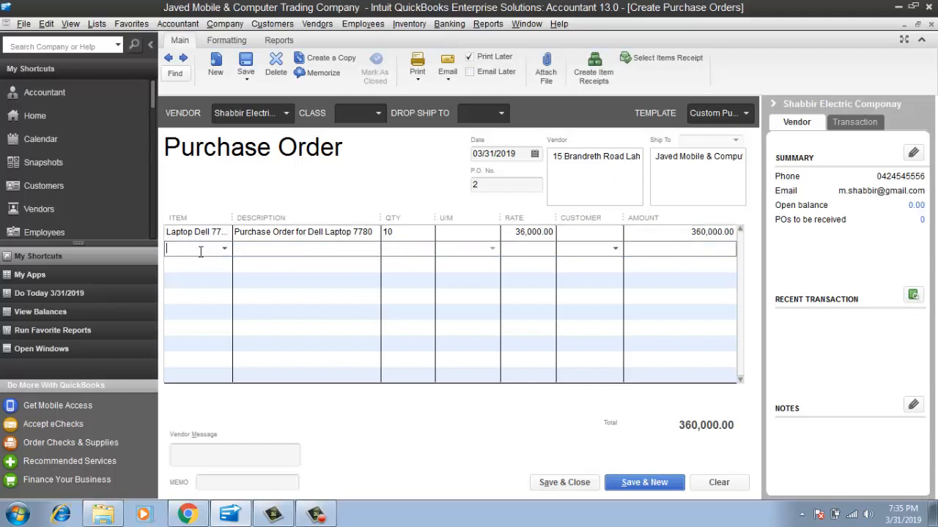
click(225, 249)
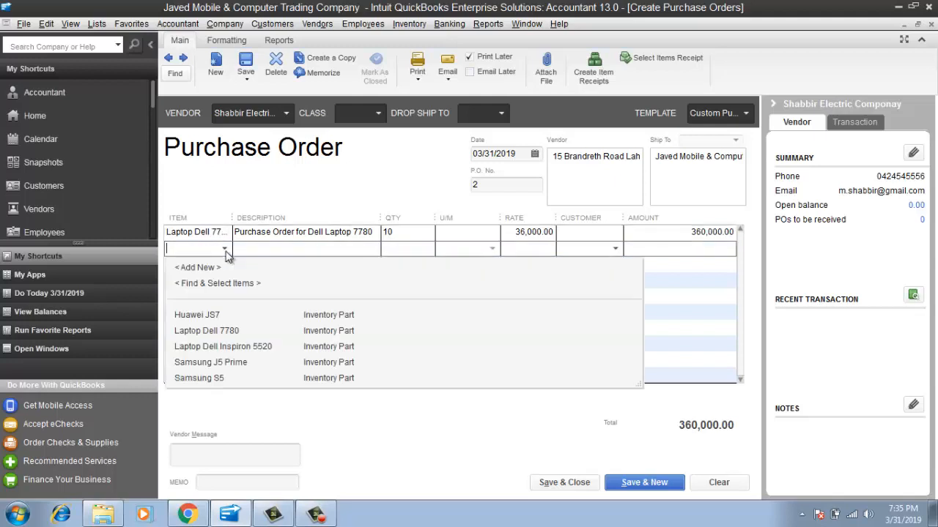
click(255, 347)
Step: Describe the second laptop line as "Purchase Order for Dell Inspiron 5520"
click(298, 250)
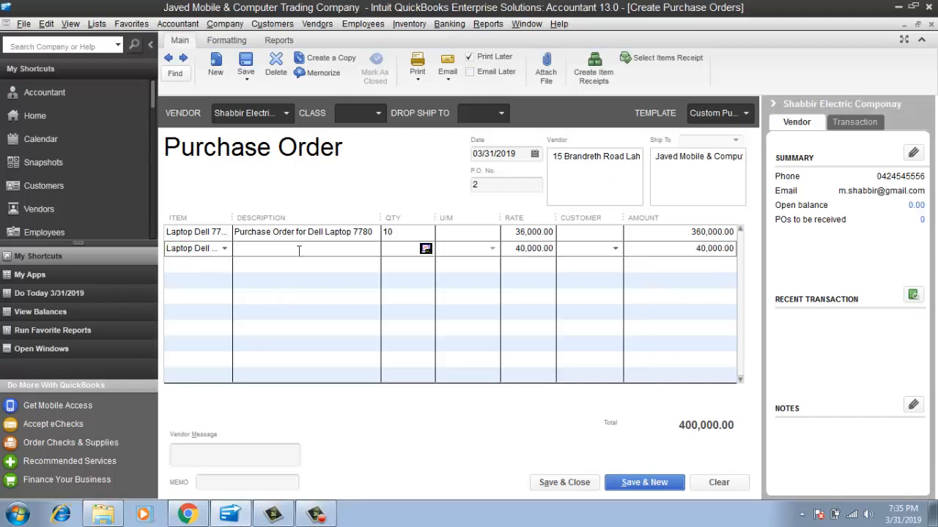
text(Purchase Order for Dell)
key(BackSpace)
key(BackSpace)
key(BackSpace)
key(BackSpace)
text(for Dell I)
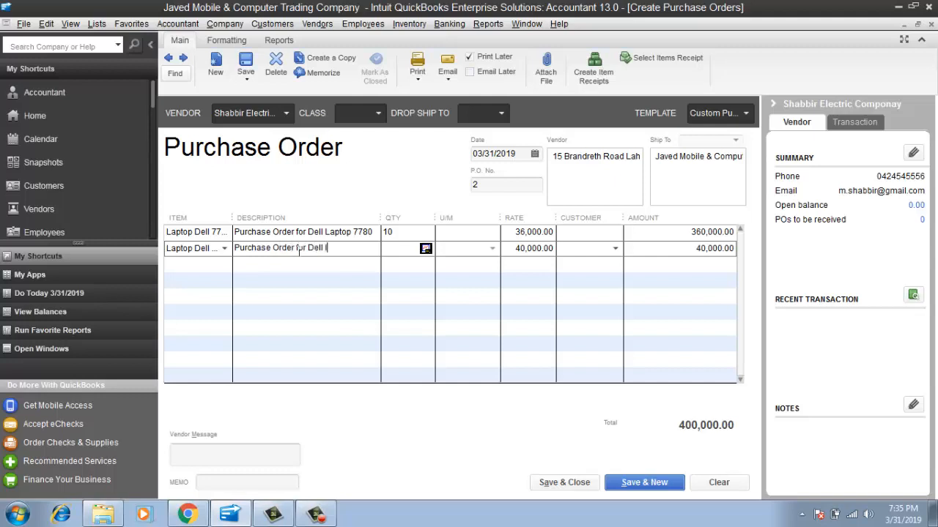
text(nspiron)
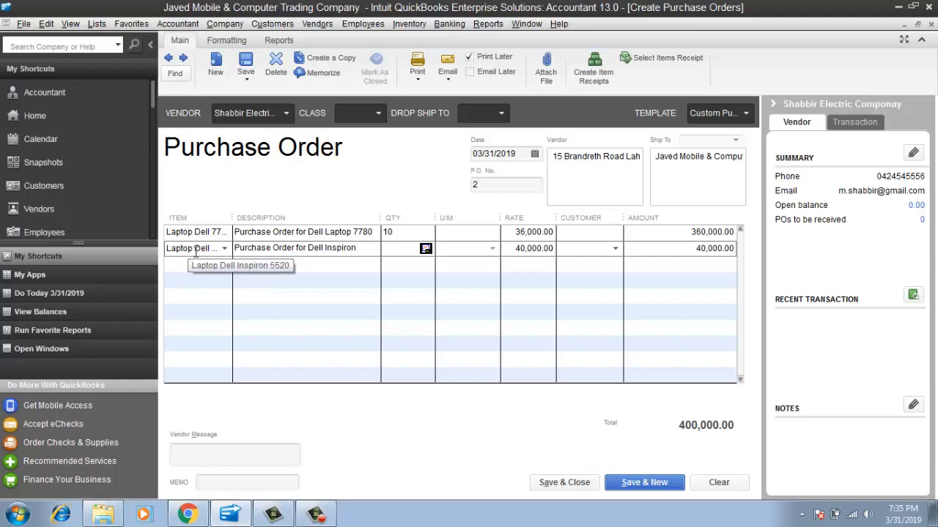
text(5520)
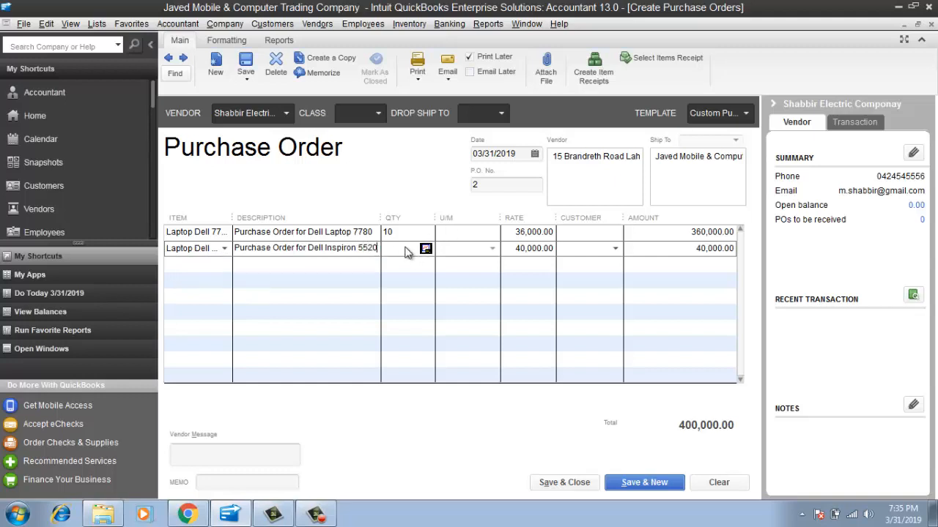
Step: Set the quantity of the Laptop Dell Inspiron 5520 line to 10
click(397, 249)
text(10)
key(Tab)
key(Tab)
Step: Save and close the purchase order, entering "Insporon" as the spelling replacement for Inspiron and closing the spelling check
click(561, 483)
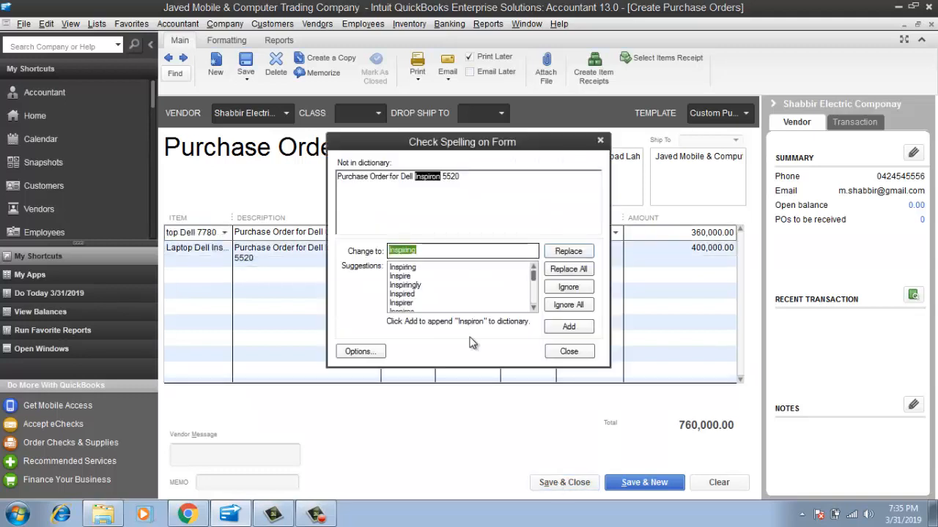
key(End)
key(BackSpace)
key(BackSpace)
key(BackSpace)
key(BackSpace)
key(BackSpace)
key(BackSpace)
key(BackSpace)
key(BackSpace)
key(BackSpace)
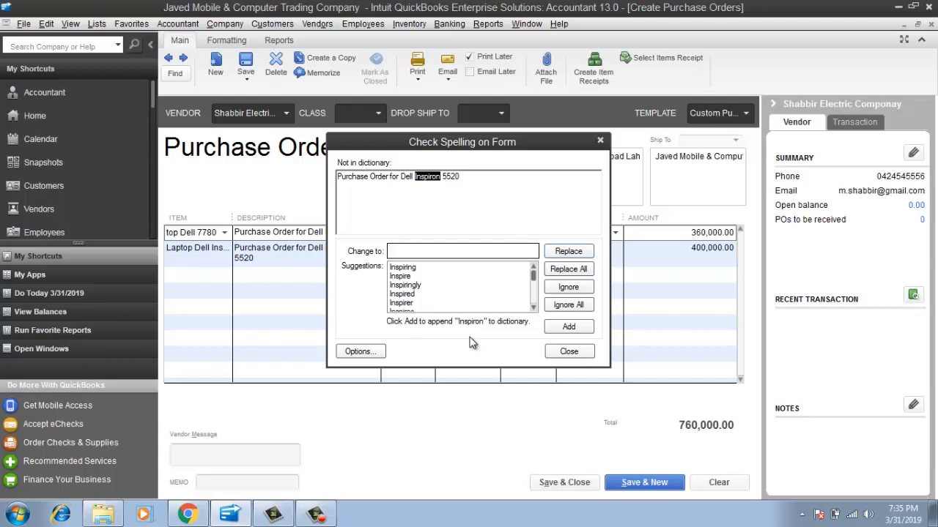
text(Insporon)
click(567, 352)
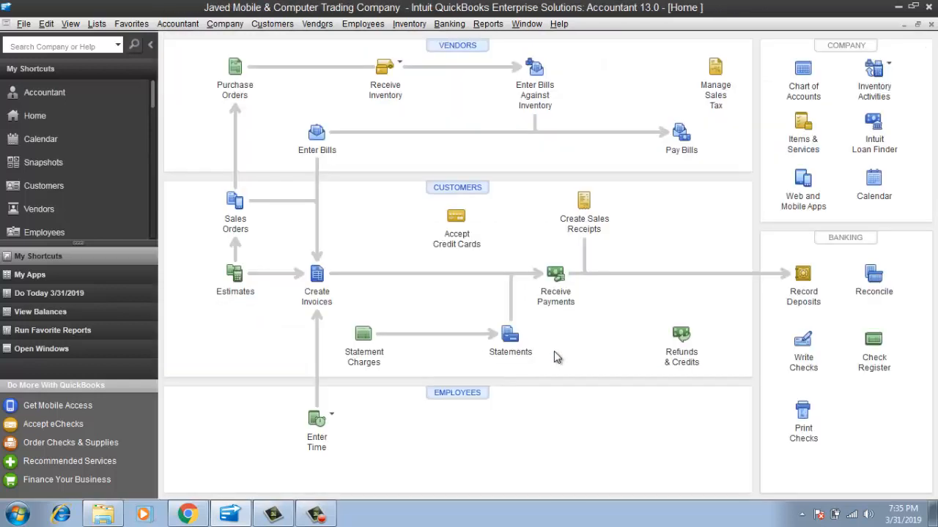